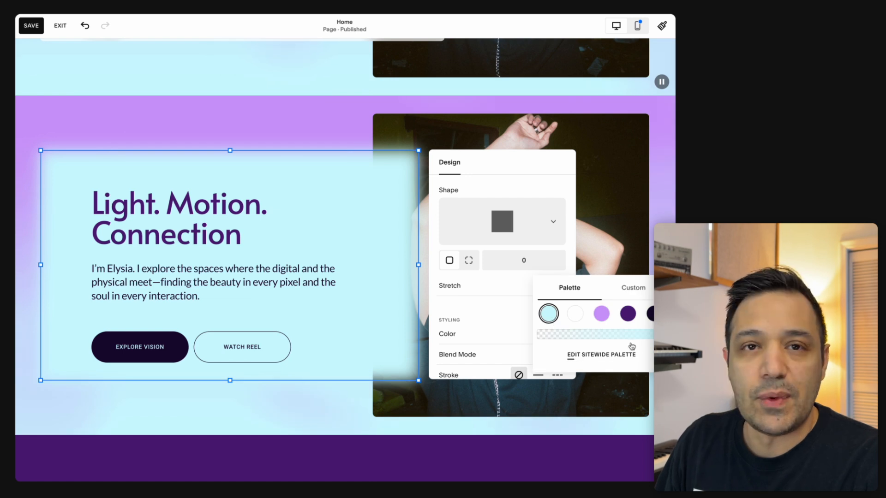
# Step: Set the rectangle shape's fill to white and lower its opacity so the image shows through
pyautogui.click(616, 337)
pyautogui.moveTo(615, 339); pyautogui.dragTo(585, 336)
pyautogui.click(575, 315)
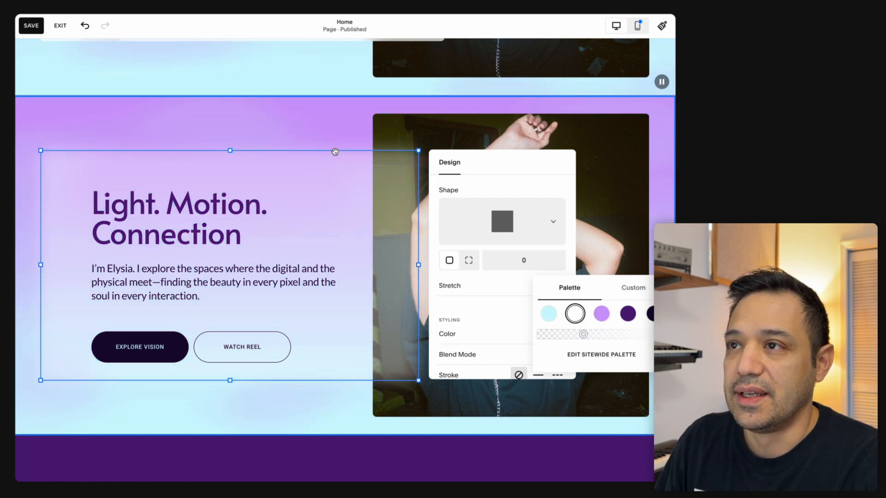
pyautogui.click(330, 134)
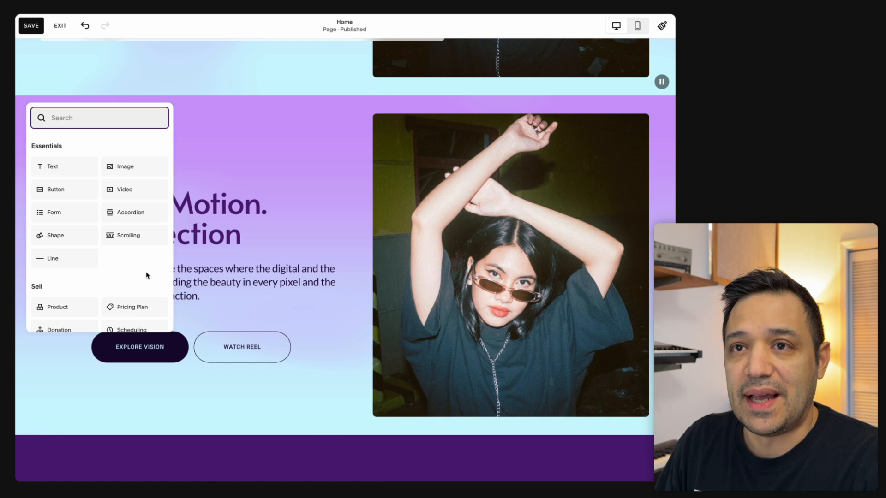
# Step: Add a text block to the section and turn on backdrop blur in its background style
pyautogui.click(76, 167)
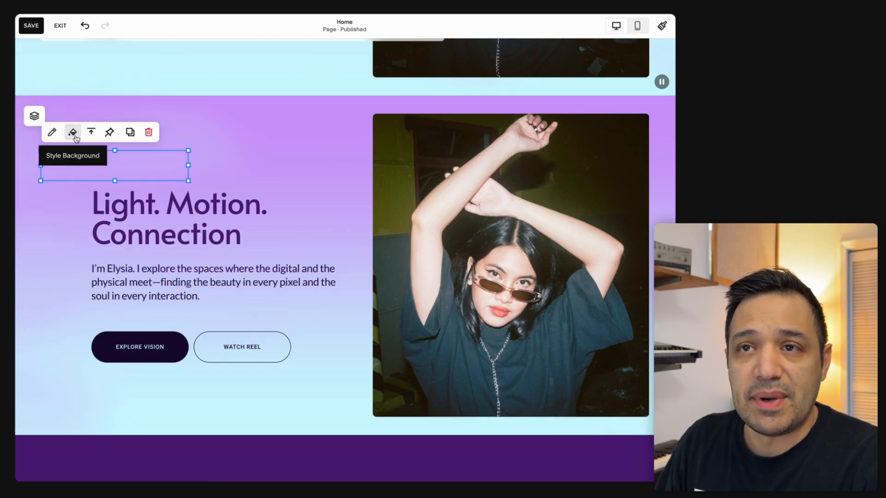
pyautogui.click(74, 134)
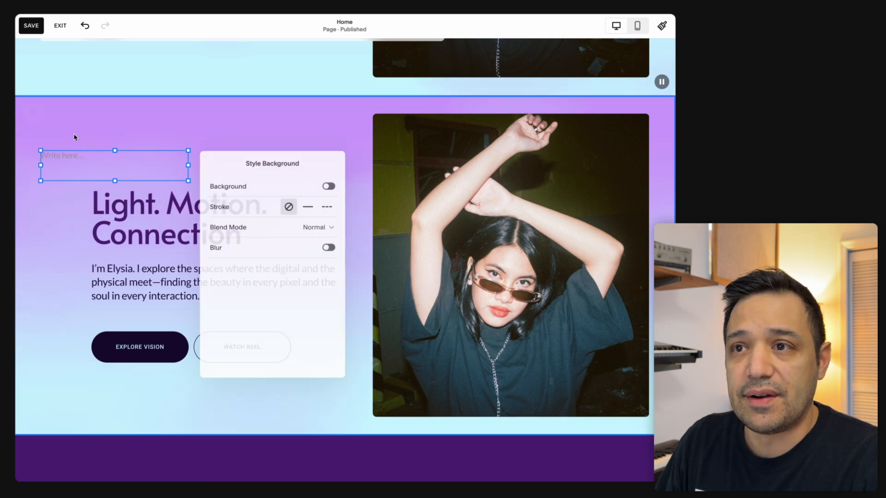
pyautogui.click(329, 248)
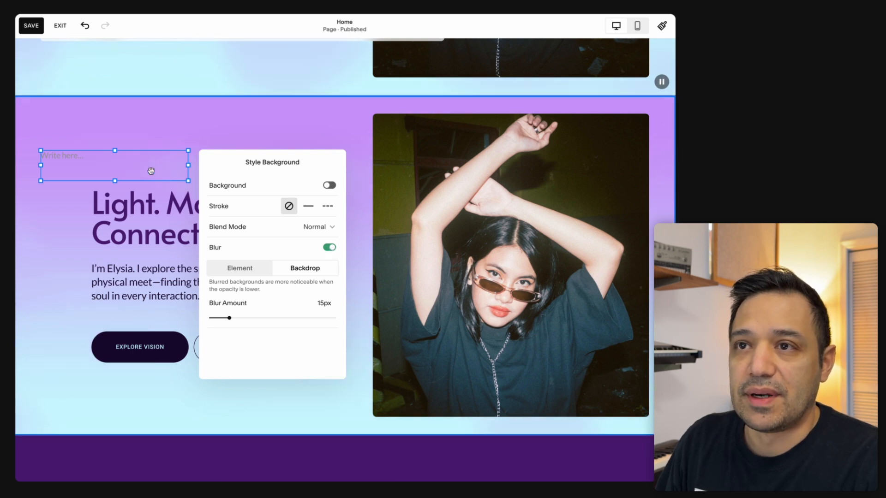
# Step: Move the new text block so it overlaps the photo's edge and fill it with "Whatever text"
pyautogui.moveTo(154, 171); pyautogui.dragTo(409, 153)
pyautogui.click(335, 139)
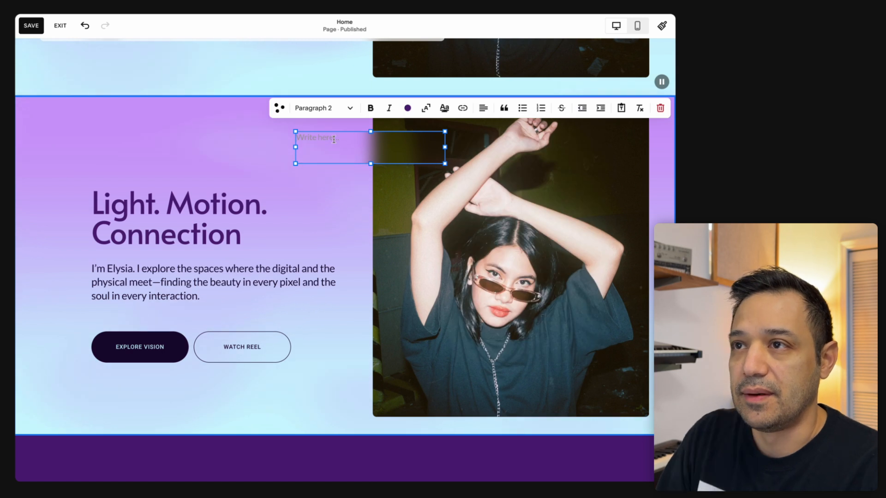
pyautogui.write('Whatever text')
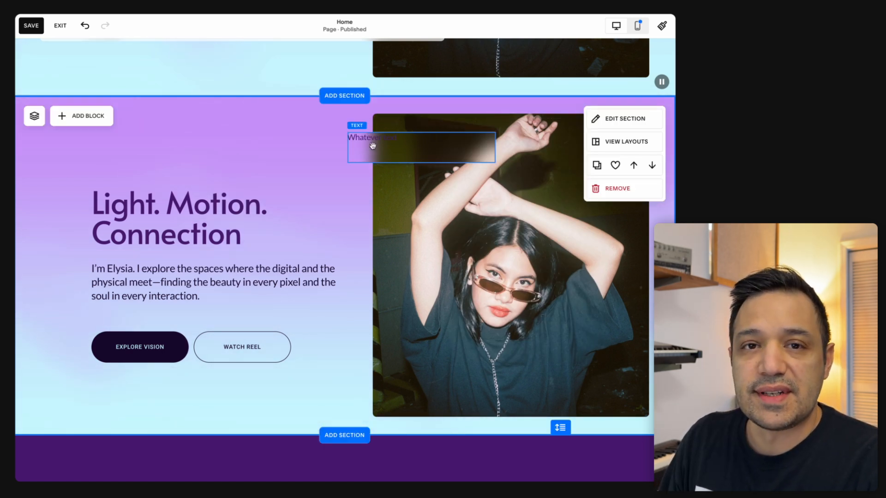
# Step: Change the color of the "Whatever text" wording to white from the palette
pyautogui.tripleClick(369, 142)
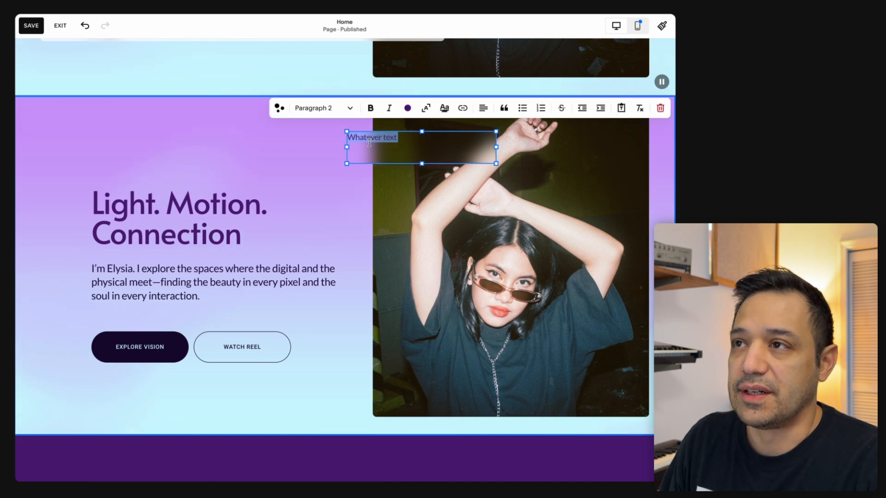
pyautogui.click(407, 108)
pyautogui.click(384, 159)
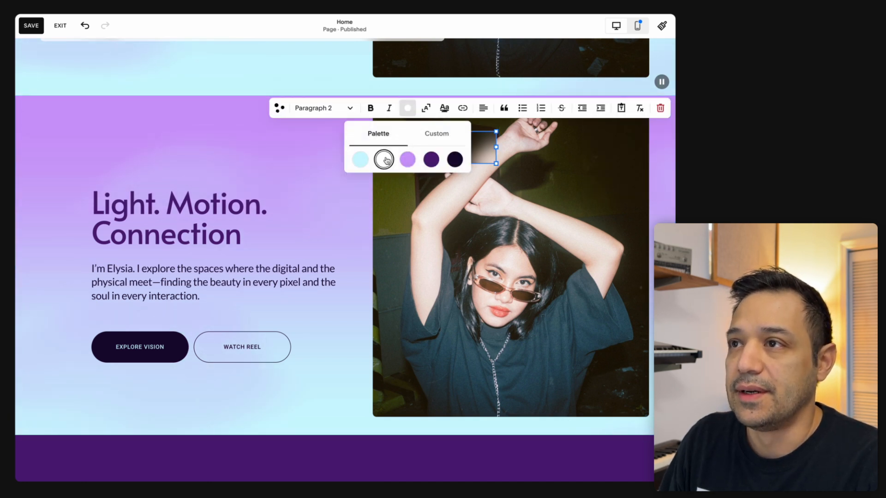
pyautogui.press('Escape')
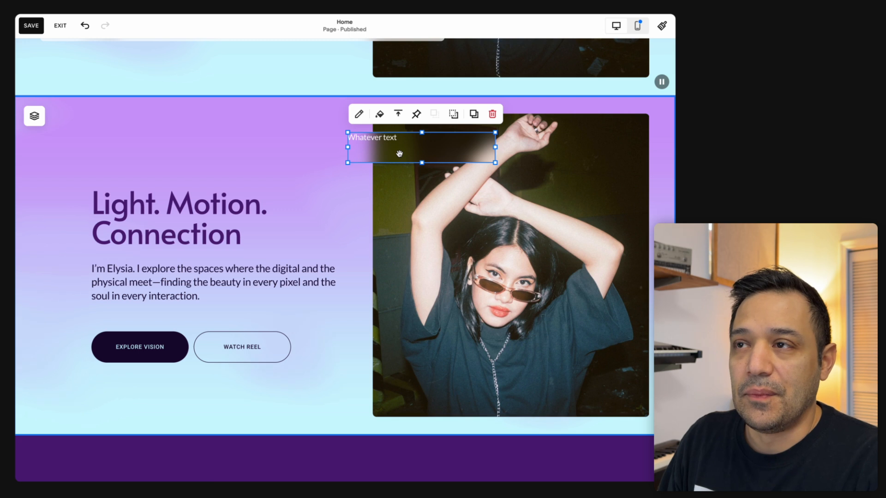
# Step: Give the blurred text block a solid stroke 1 px thick and a corner radius of 8
pyautogui.click(379, 114)
pyautogui.click(581, 250)
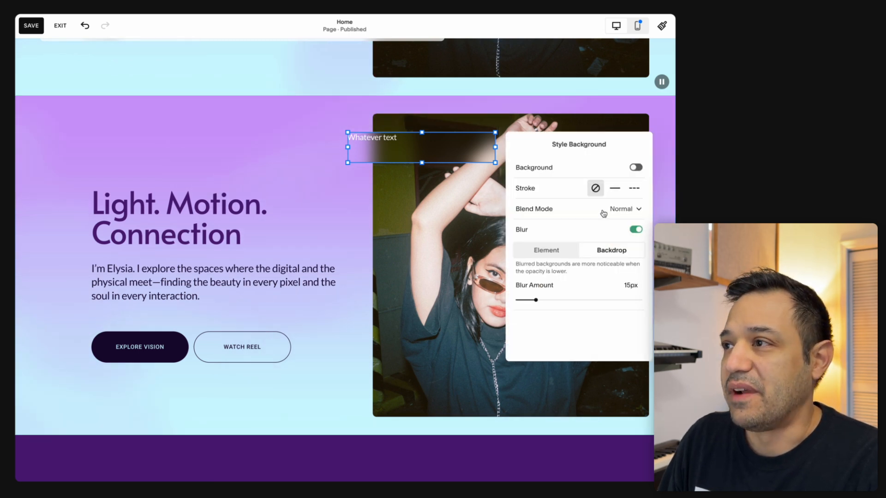
pyautogui.click(615, 189)
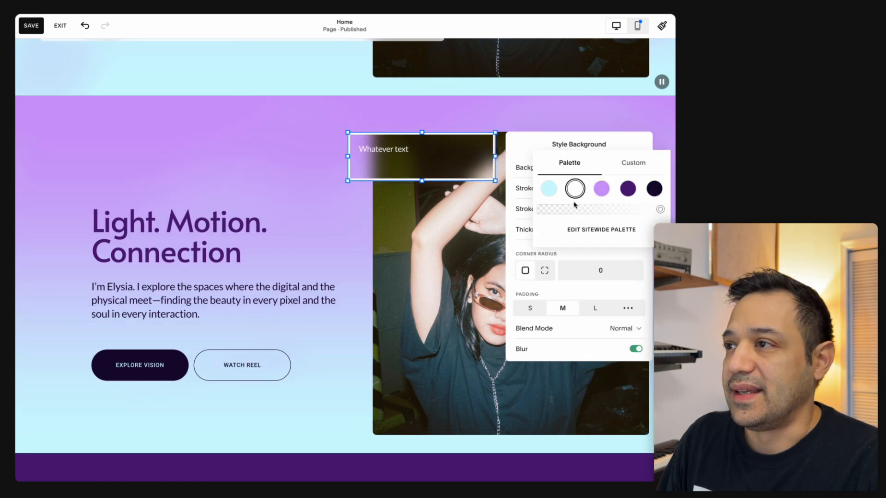
pyautogui.click(521, 223)
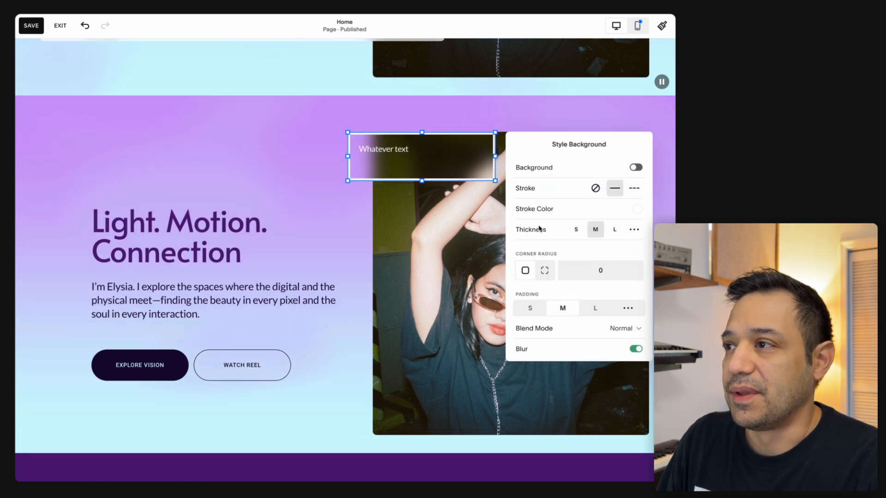
pyautogui.click(634, 230)
pyautogui.moveTo(542, 255); pyautogui.dragTo(519, 249)
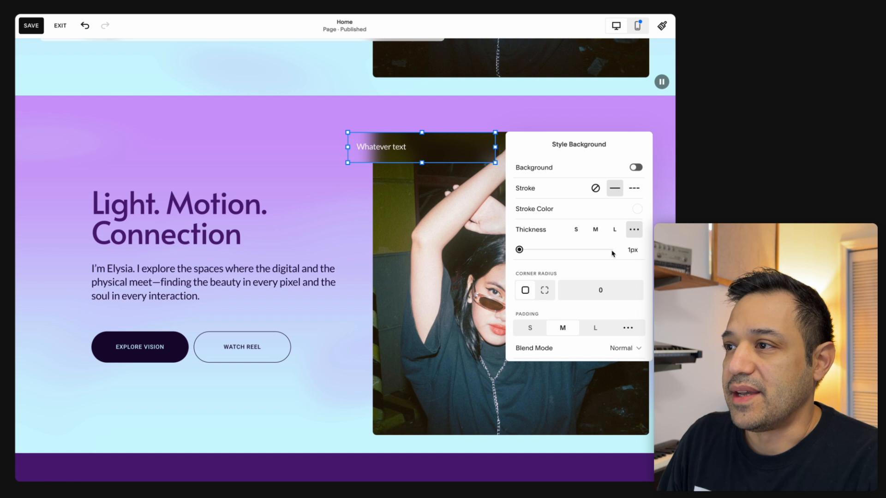
pyautogui.click(602, 295)
pyautogui.doubleClick(602, 295)
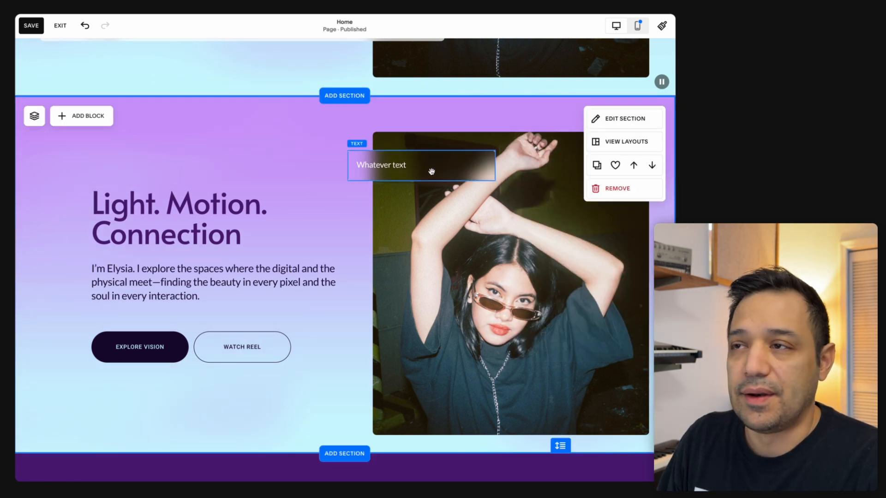
# Step: Make the text block's white stroke mostly transparent and extend the block downward over the photo
pyautogui.click(431, 172)
pyautogui.doubleClick(376, 162)
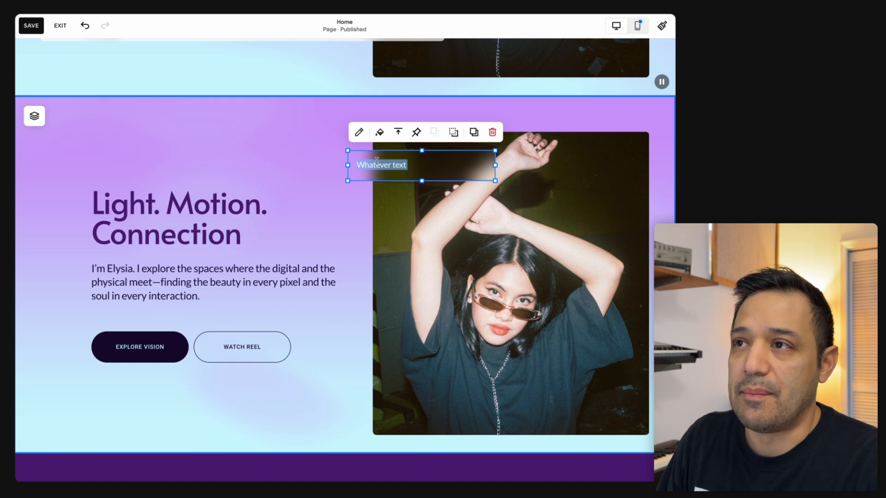
pyautogui.click(379, 132)
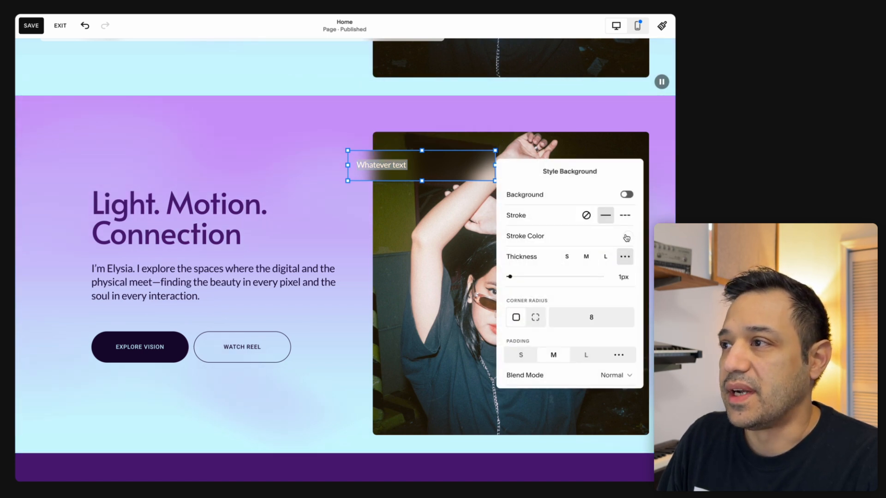
pyautogui.click(627, 237)
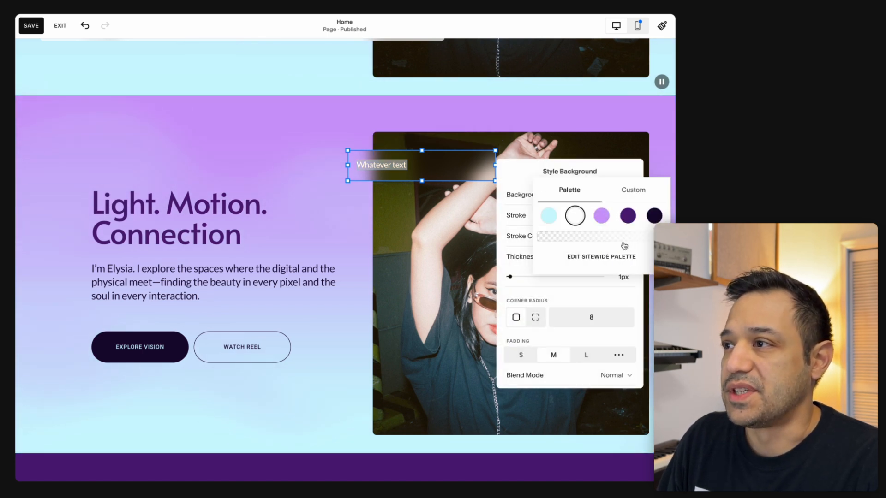
pyautogui.click(472, 252)
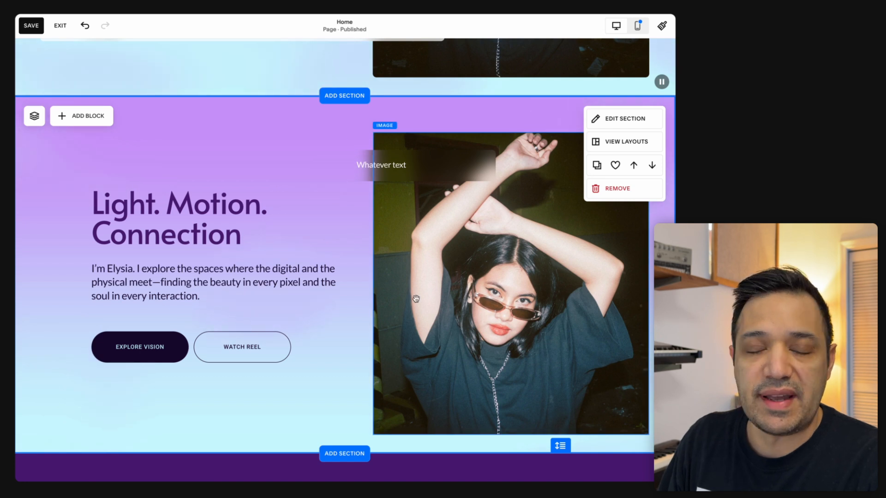
pyautogui.click(430, 212)
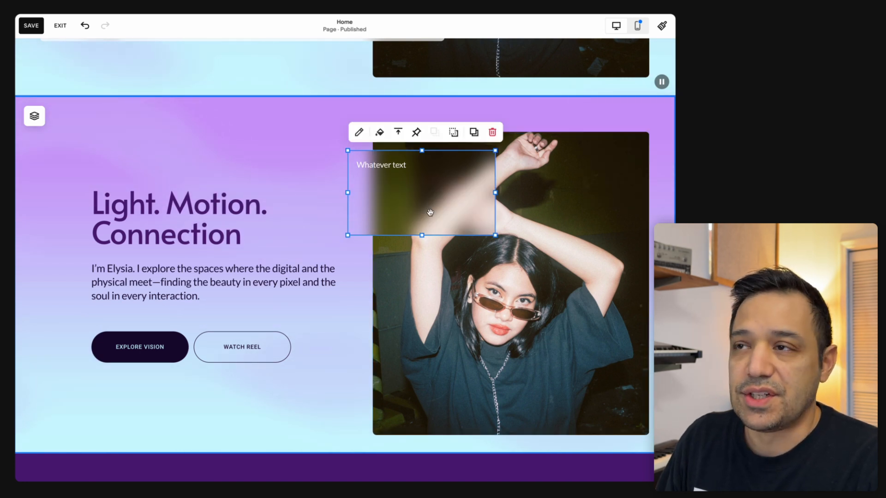
pyautogui.click(267, 139)
# Step: Add a button block and place it on the blurred text block, below its text
pyautogui.click(92, 115)
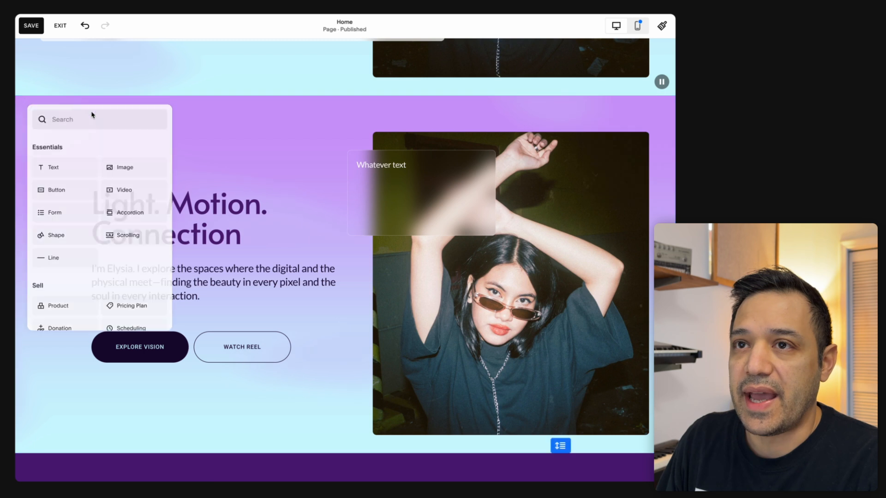
pyautogui.click(79, 190)
pyautogui.moveTo(154, 174); pyautogui.dragTo(470, 204)
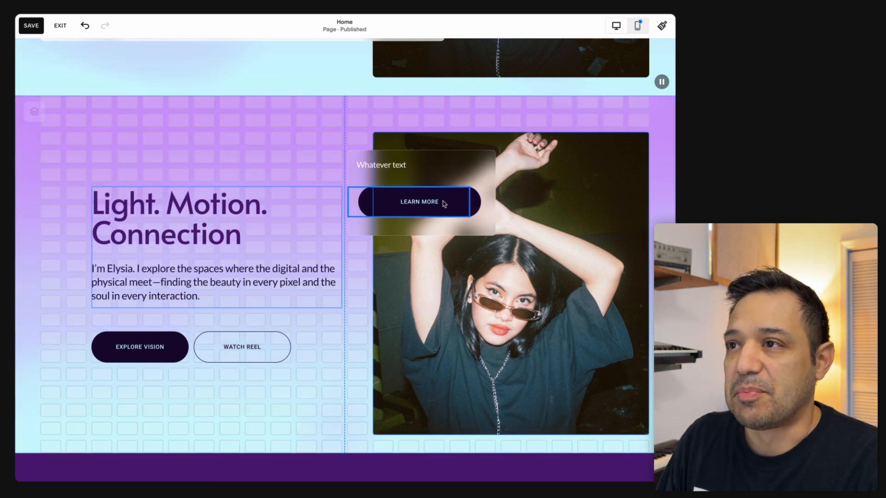
# Step: Delete the Learn More button from the blurred text block
pyautogui.click(383, 171)
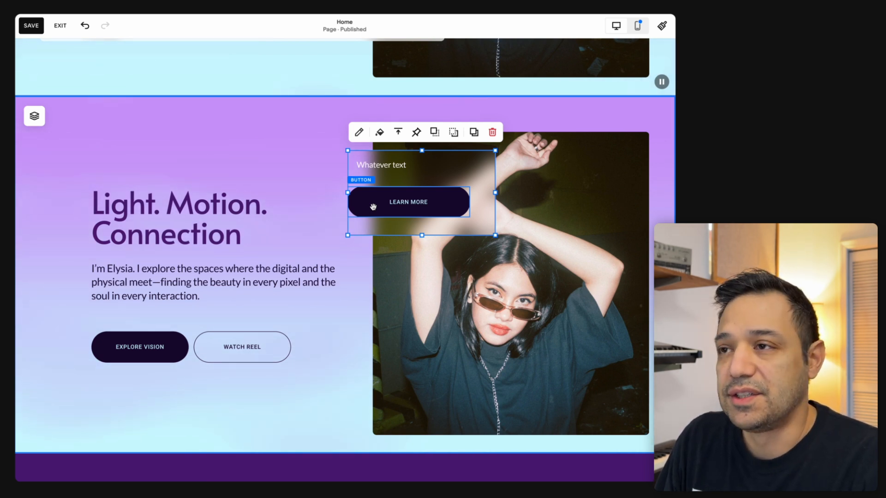
pyautogui.click(317, 200)
pyautogui.click(400, 214)
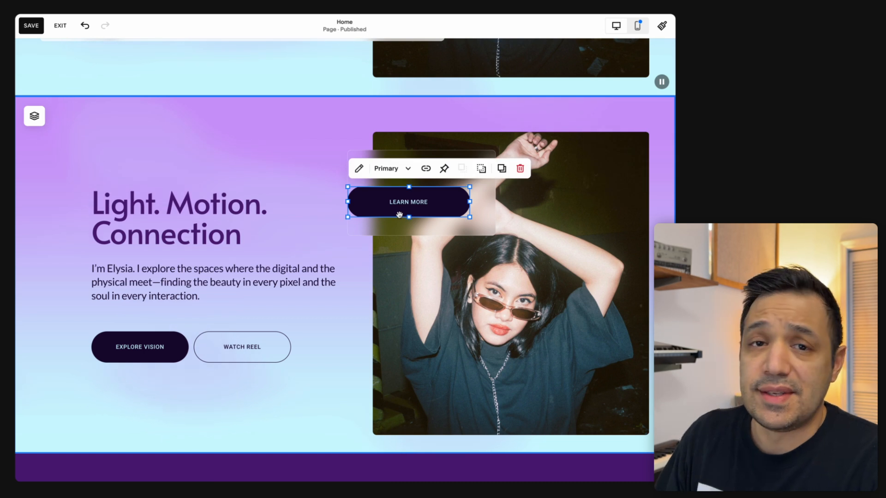
pyautogui.press('Delete')
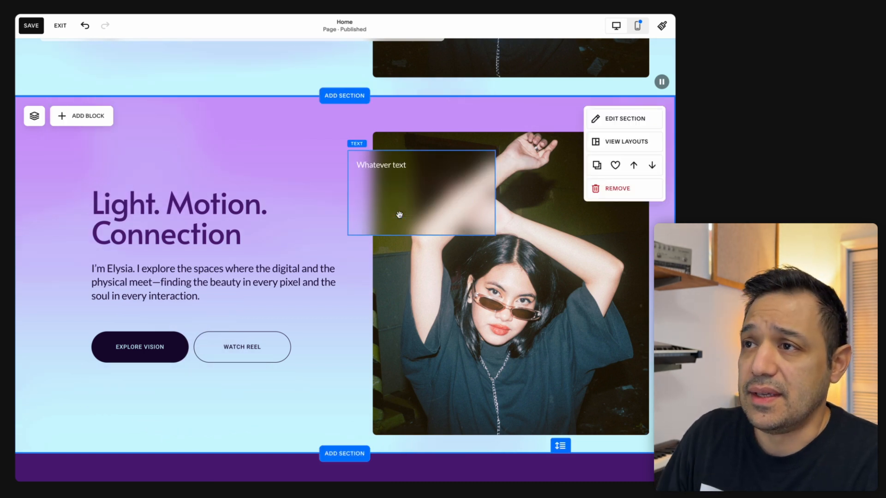
# Step: Clear all the text from the blurred text block, leaving the block empty
pyautogui.tripleClick(404, 165)
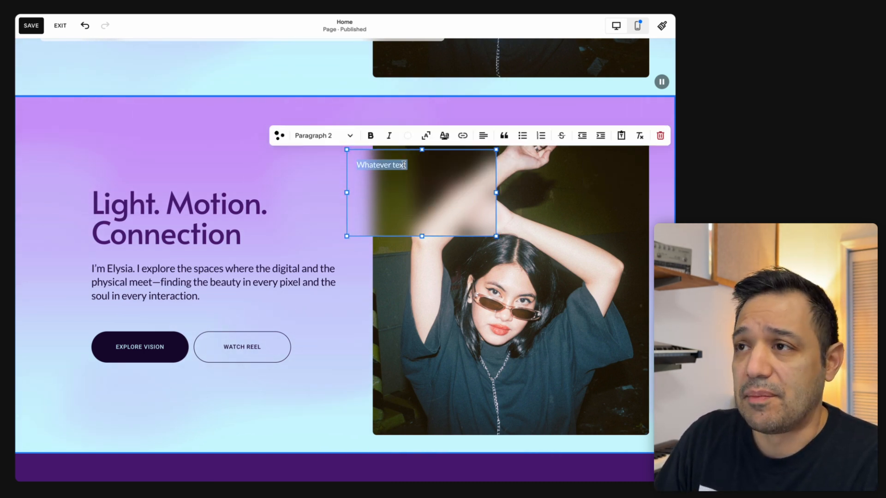
pyautogui.press('BackSpace')
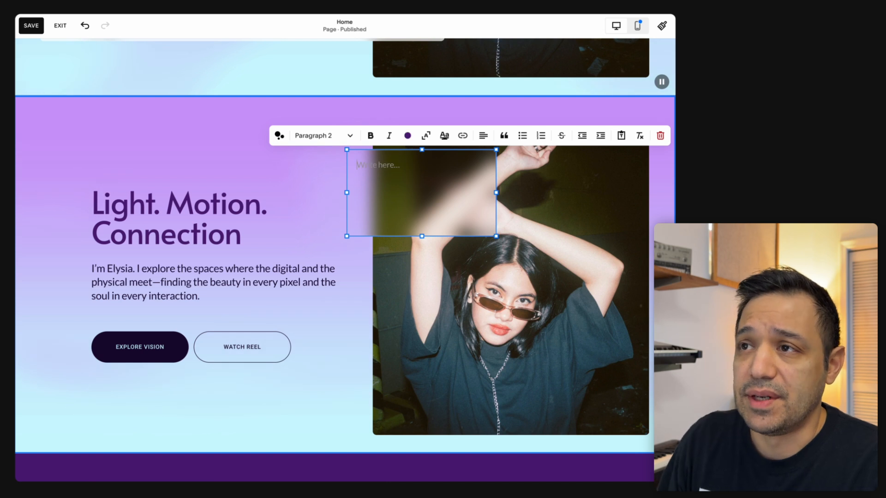
pyautogui.click(320, 171)
# Step: Send the empty blurred block behind the heading and enlarge it to frame the heading, paragraph and buttons, overlapping the photo's edge
pyautogui.moveTo(426, 190); pyautogui.dragTo(142, 201)
pyautogui.click(190, 134)
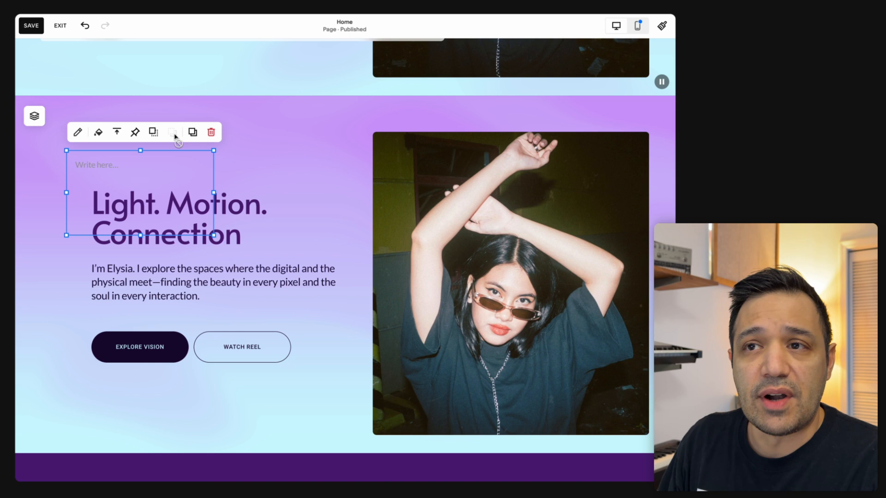
pyautogui.moveTo(215, 237); pyautogui.dragTo(445, 399)
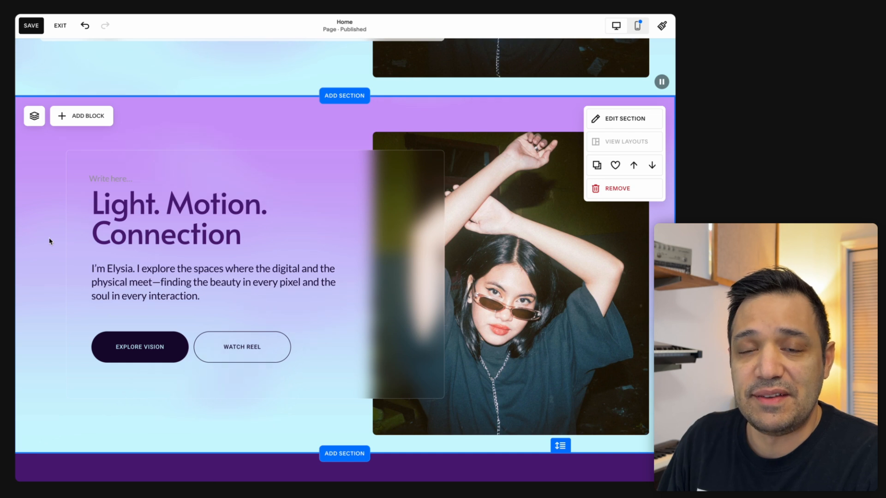
pyautogui.click(379, 331)
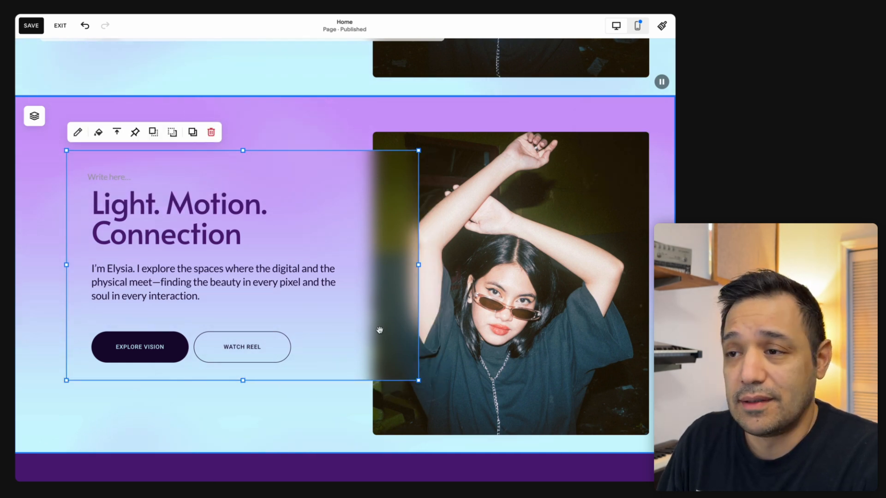
# Step: Move the photo across the section so it sits behind the blurred block and the heading
pyautogui.click(539, 294)
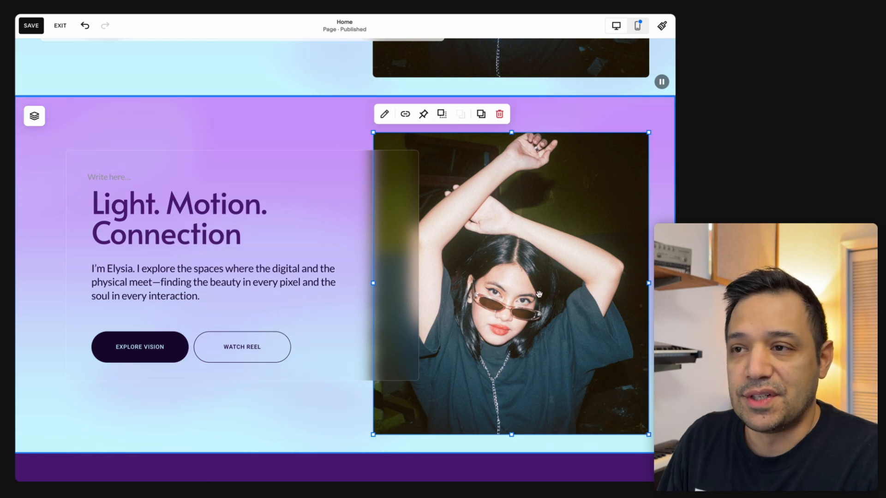
pyautogui.moveTo(550, 309); pyautogui.dragTo(215, 299)
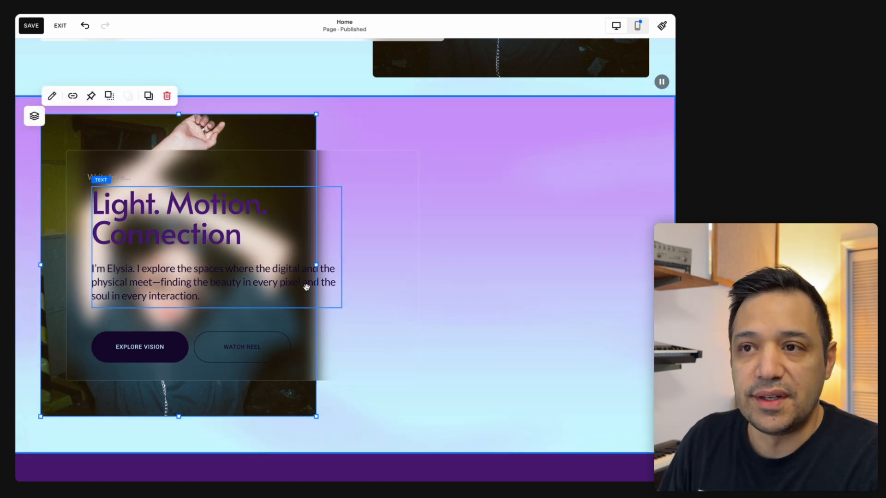
# Step: Change the "Light. Motion. Connection" heading color to white from the palette
pyautogui.tripleClick(205, 237)
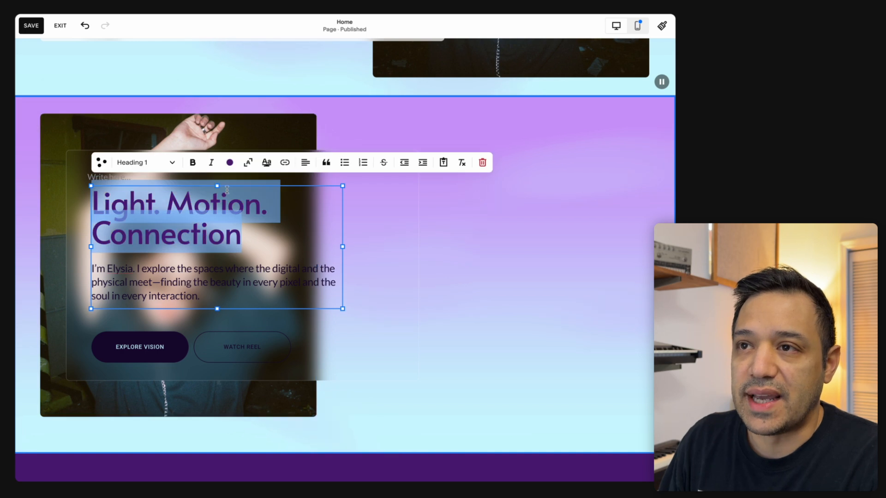
pyautogui.click(229, 163)
pyautogui.click(206, 213)
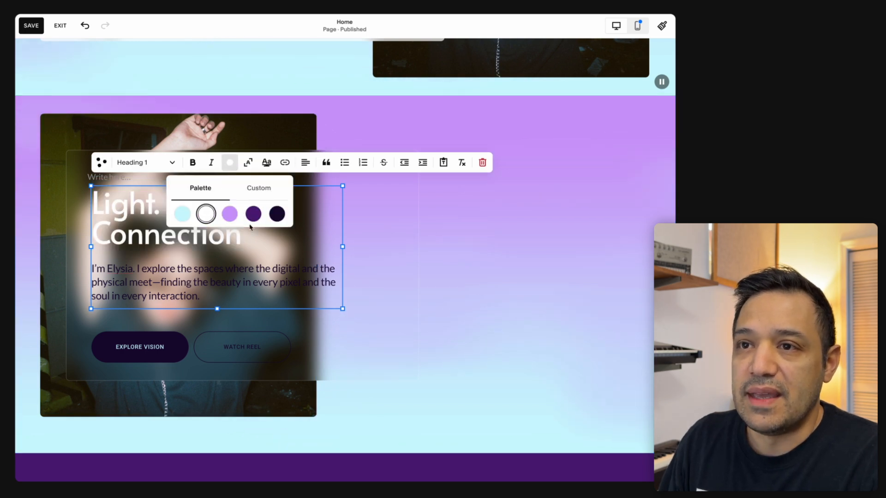
pyautogui.click(387, 277)
pyautogui.click(447, 305)
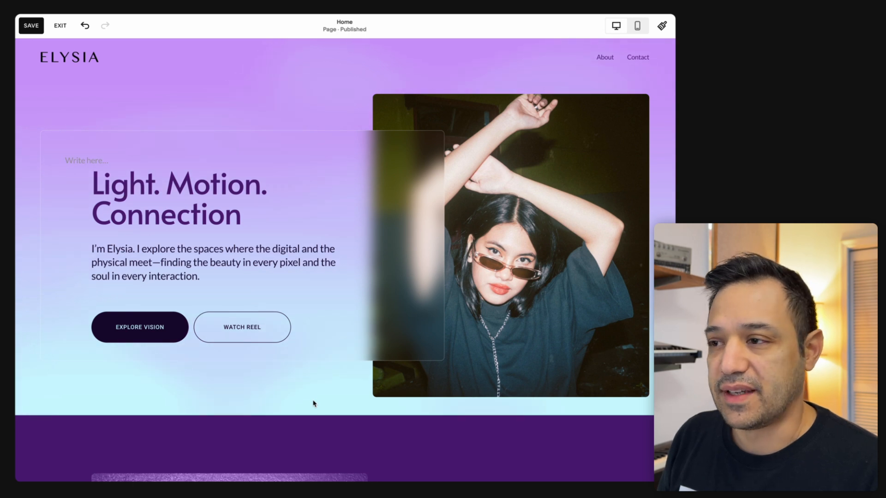
# Step: Examine the blurred block overlapping the photo in the "More than an image" section and compare it with the hero section
pyautogui.scroll(-5, 313, 403)
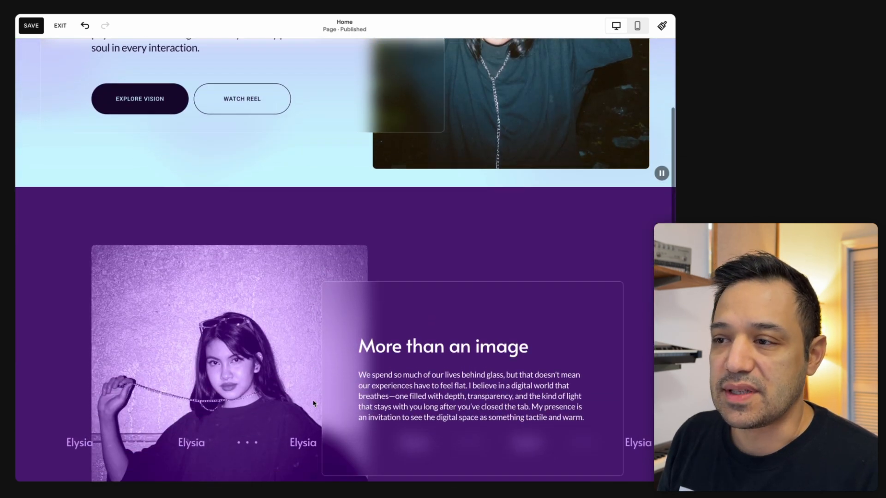
pyautogui.scroll(-1, 314, 404)
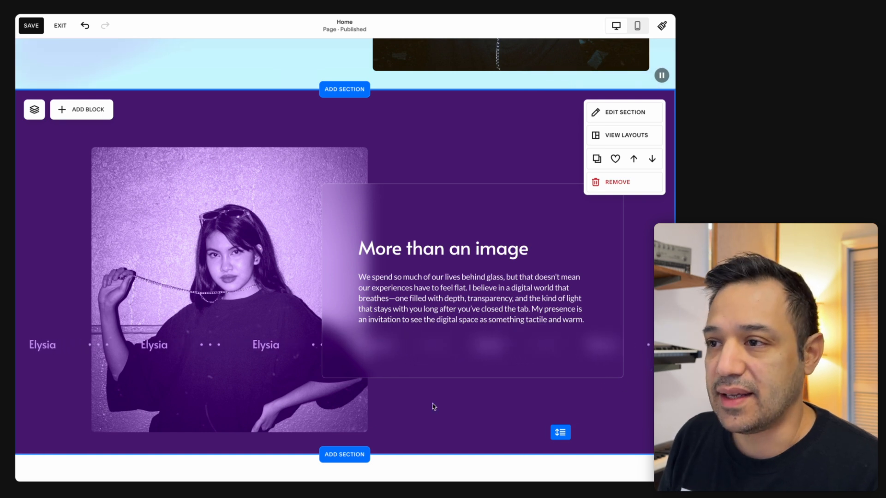
pyautogui.scroll(8, 267, 298)
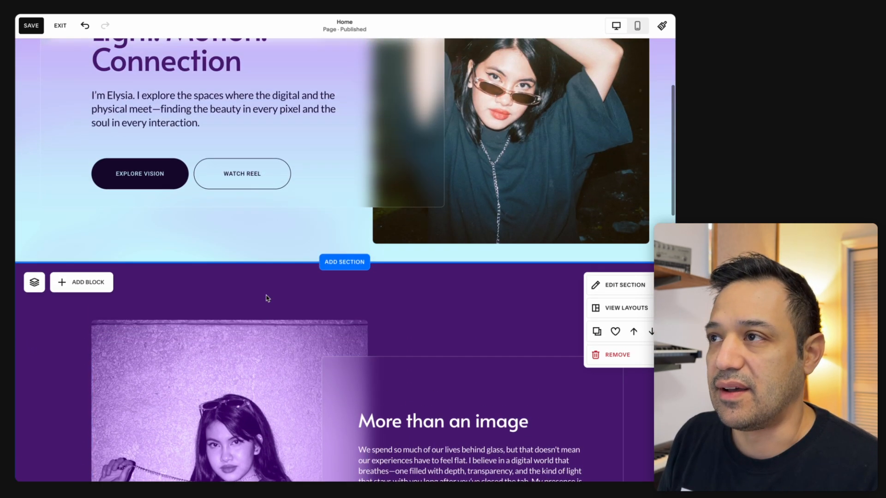
pyautogui.scroll(-6, 266, 296)
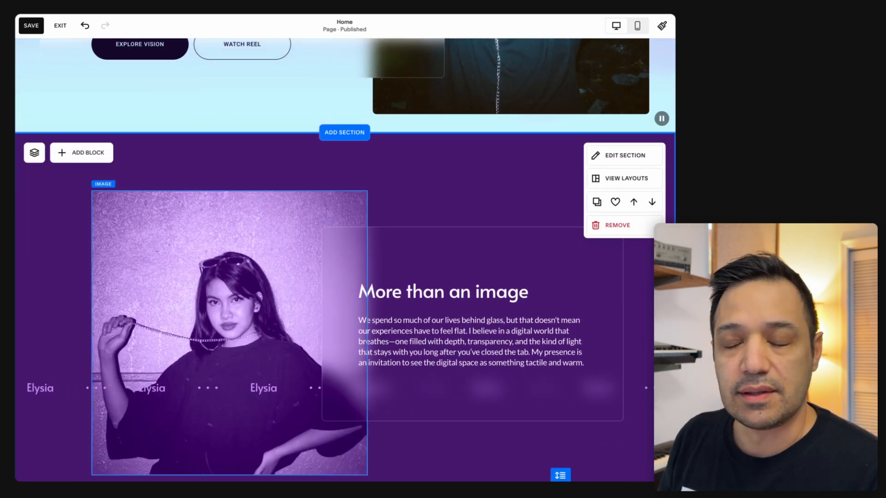
pyautogui.scroll(-8, 257, 323)
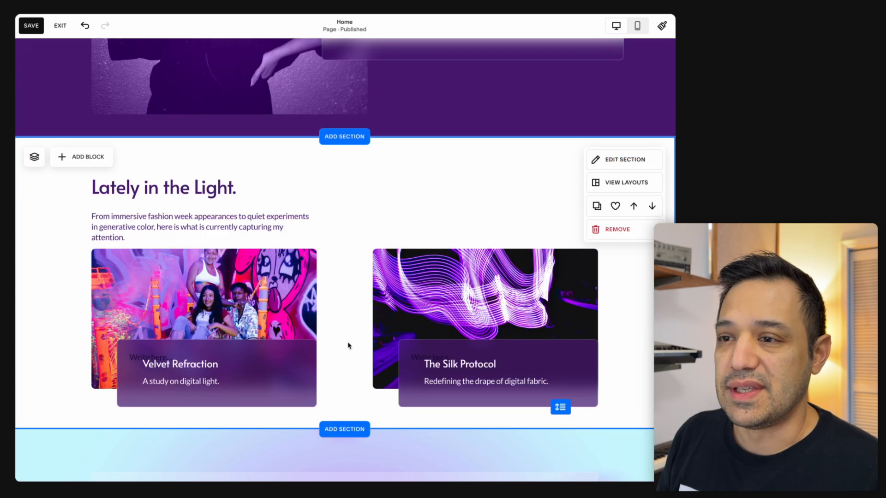
# Step: Check the background style settings of the blurred block behind "Velvet Refraction", and close them without changes
pyautogui.click(299, 346)
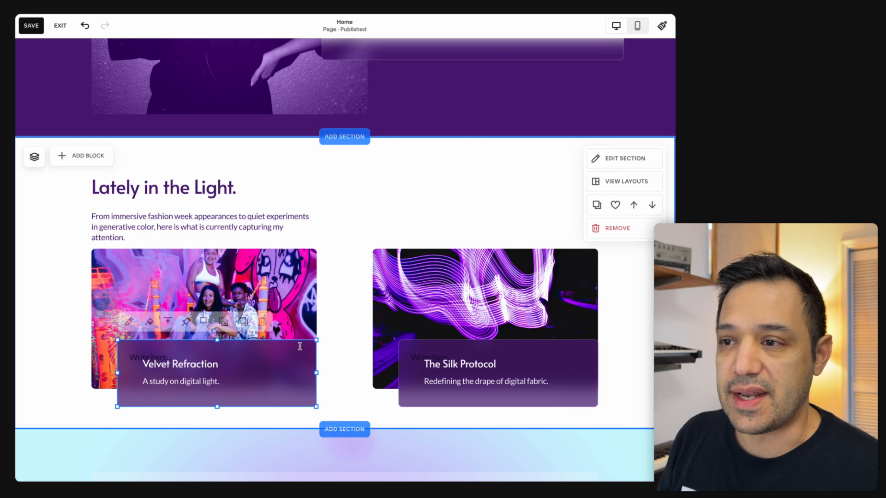
pyautogui.click(149, 322)
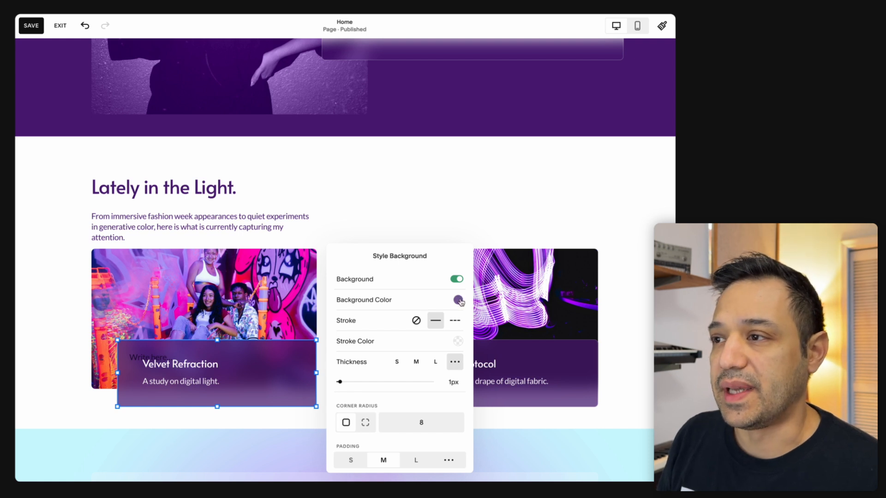
pyautogui.click(430, 221)
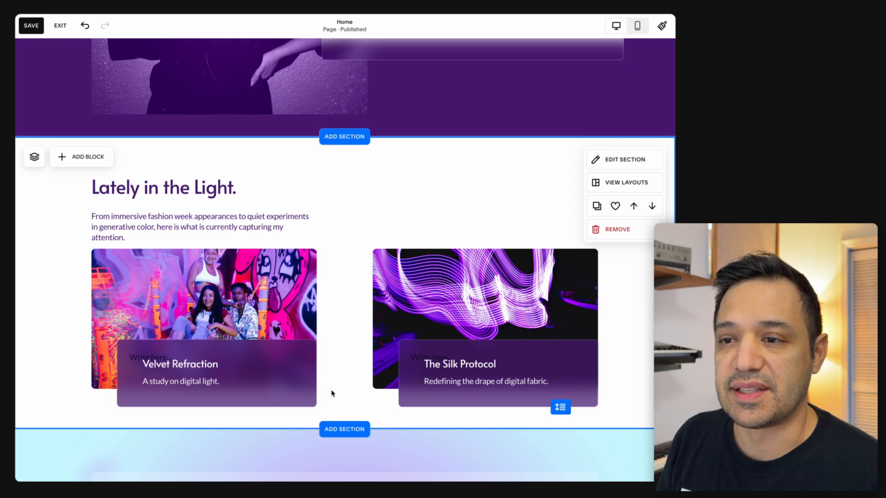
# Step: Examine the blurred block behind the "Architecting Digital Sensation." heading in the closing section
pyautogui.scroll(-5, 331, 392)
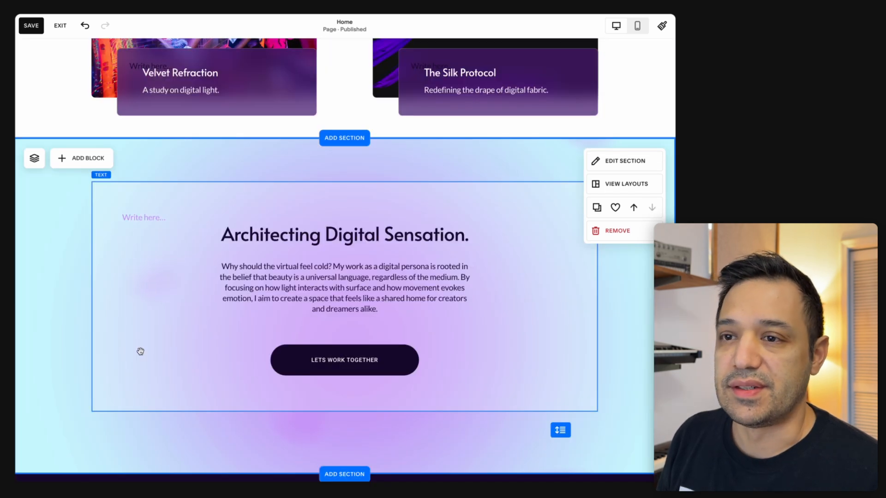
pyautogui.click(180, 341)
pyautogui.click(65, 354)
pyautogui.scroll(-1, 64, 353)
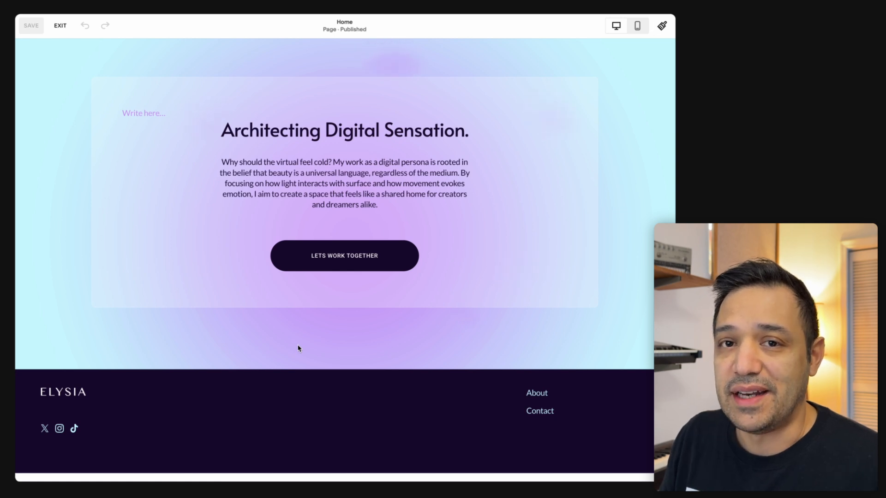
# Step: Add a code block to the site footer below the social icons, holding an HTML SVG filter with feTurbulence and feDisplacementMap
pyautogui.moveTo(278, 418)
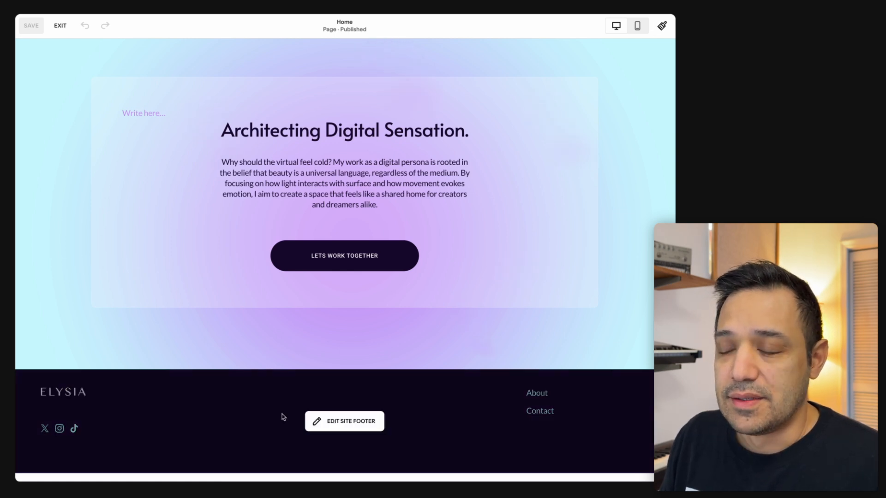
pyautogui.click(342, 425)
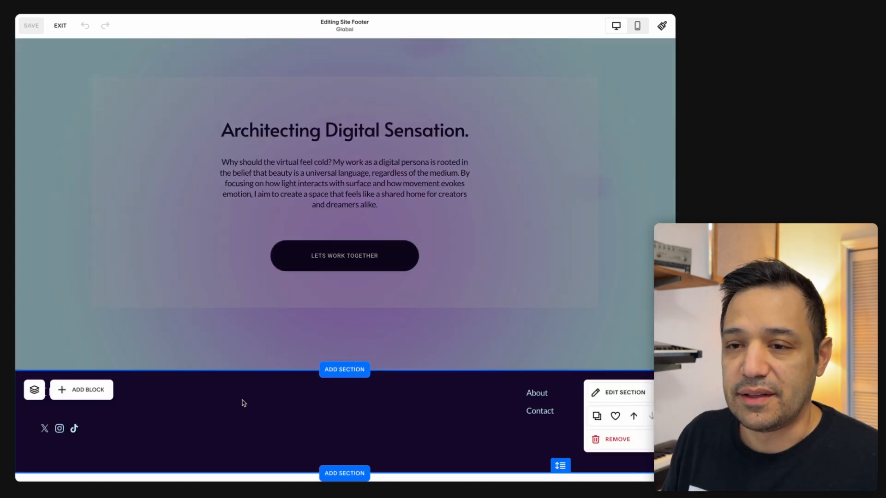
pyautogui.click(92, 390)
pyautogui.scroll(-1, 95, 253)
pyautogui.click(76, 270)
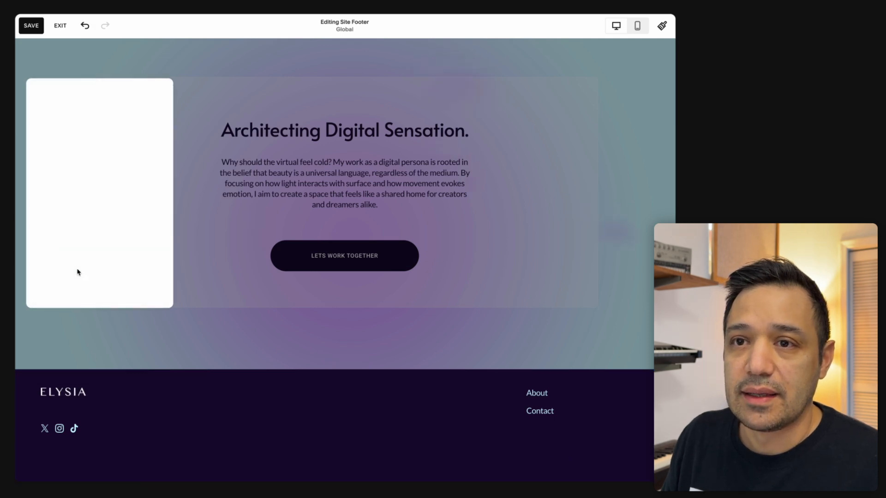
pyautogui.click(52, 442)
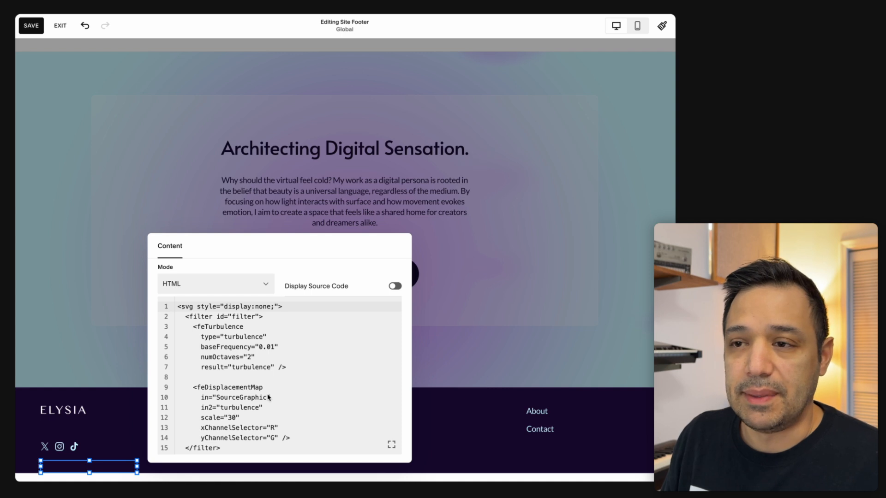
# Step: Review the SVG filter code in the footer's code block, including the display:none style on its svg tag
pyautogui.scroll(-1, 268, 398)
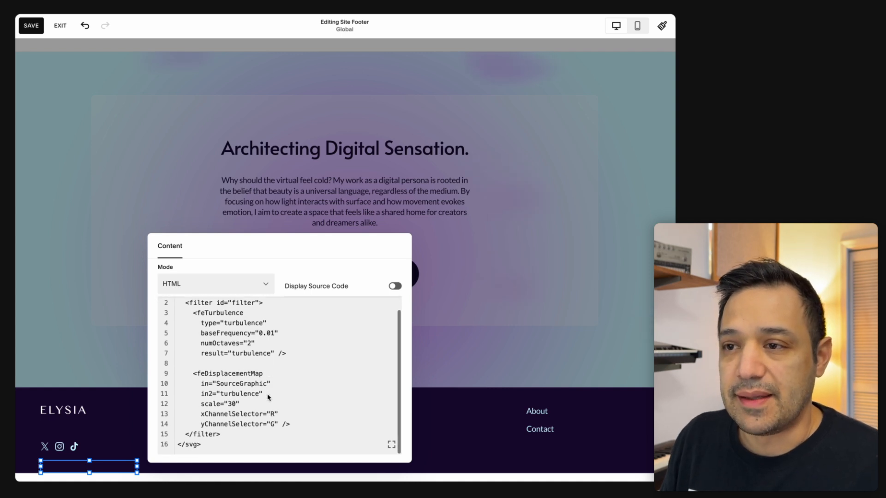
pyautogui.scroll(1, 268, 397)
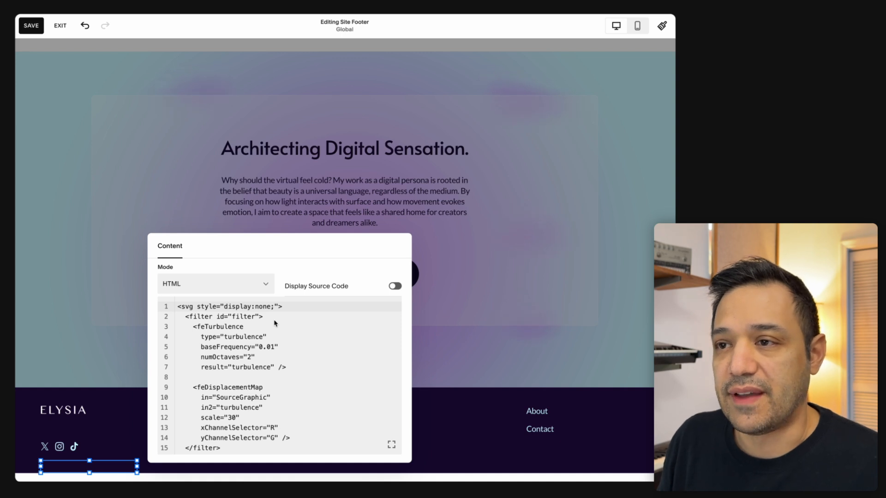
pyautogui.moveTo(226, 308); pyautogui.dragTo(275, 308)
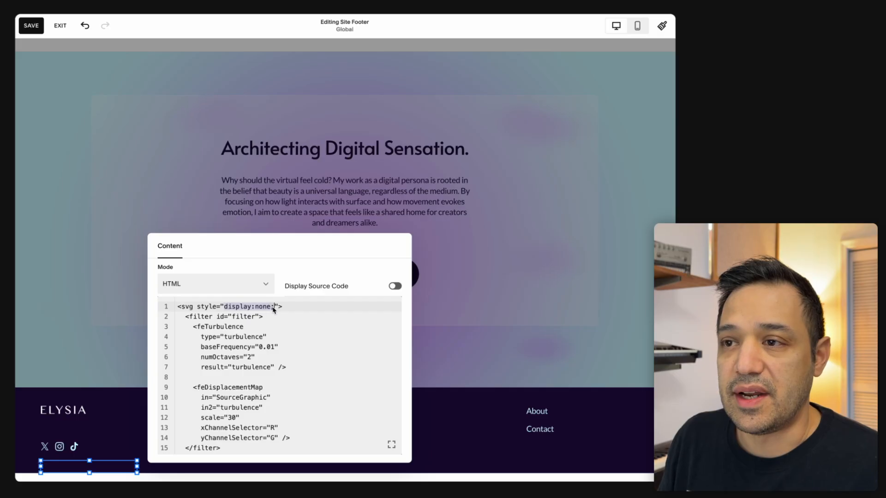
pyautogui.click(286, 331)
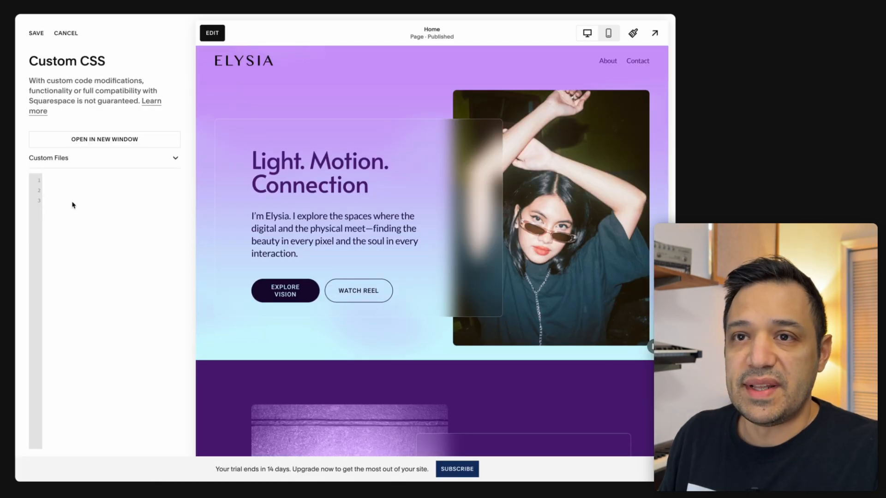
# Step: Enter a Custom CSS rule for .fe-block[style*="backdrop-filter"] with url("#filter") blur(4px) !important, a 1px translucent white border and an 80px inset shadow
pyautogui.press('BackSpace')
pyautogui.press('BackSpace')
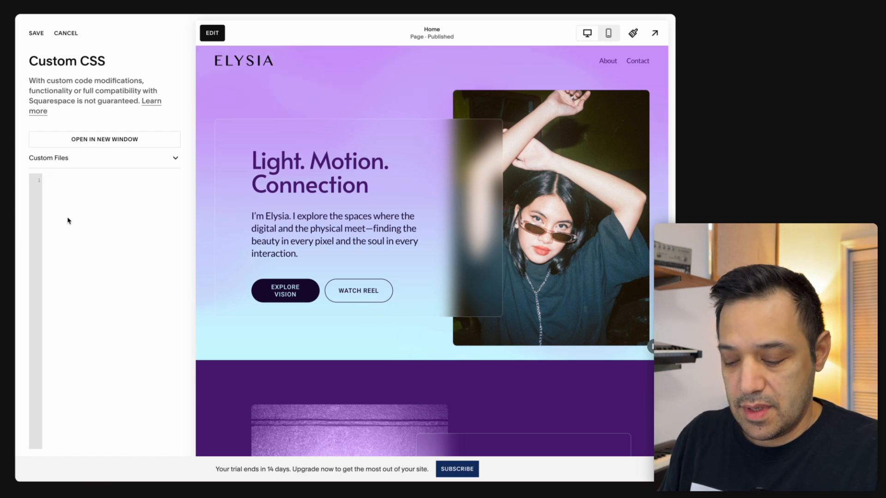
pyautogui.write('.fe-block[style*="backdrop-filter"] {   backdrop-filter: url("#filter") blur(4px) !important;   border: 1px solid rgba(255, 255, 255, .4);   box-shadow: inset 0 0 80px rgba(255, 255, 255, .15); }')
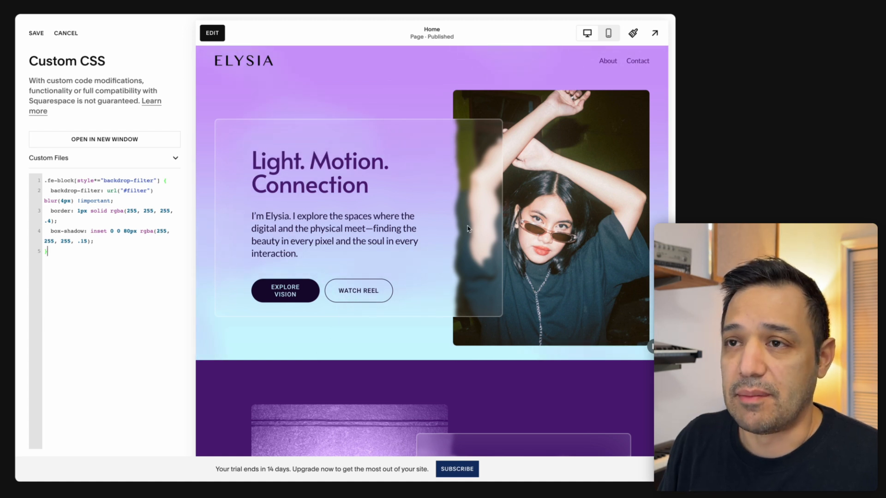
# Step: Clear the Custom CSS to compare the preview without it, and enter the same backdrop-filter rule again
pyautogui.hotkey('ctrl', 'a')
pyautogui.press('BackSpace')
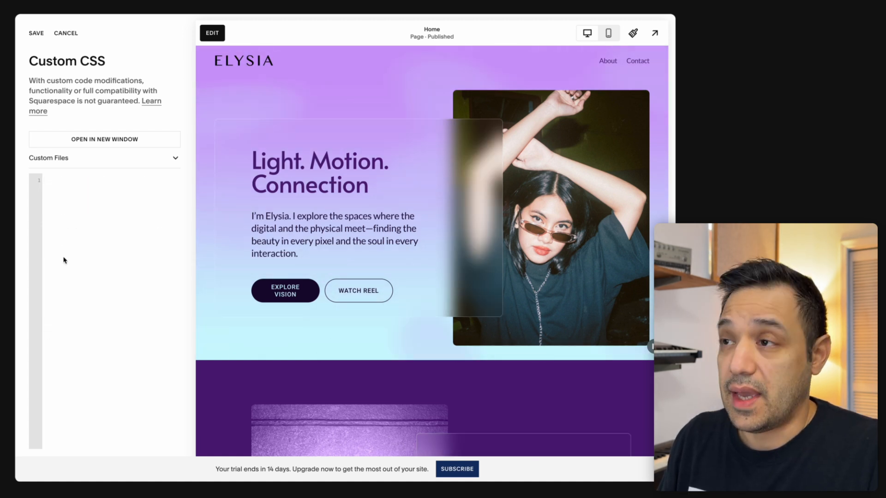
pyautogui.write('.fe-block[style*="backdrop-filter"] {   backdrop-filter: url("#filter") blur(4px) !important;   border: 1px solid rgba(255, 255, 255, .4);   box-shadow: inset 0 0 80px rgba(255, 255, 255, .15); }')
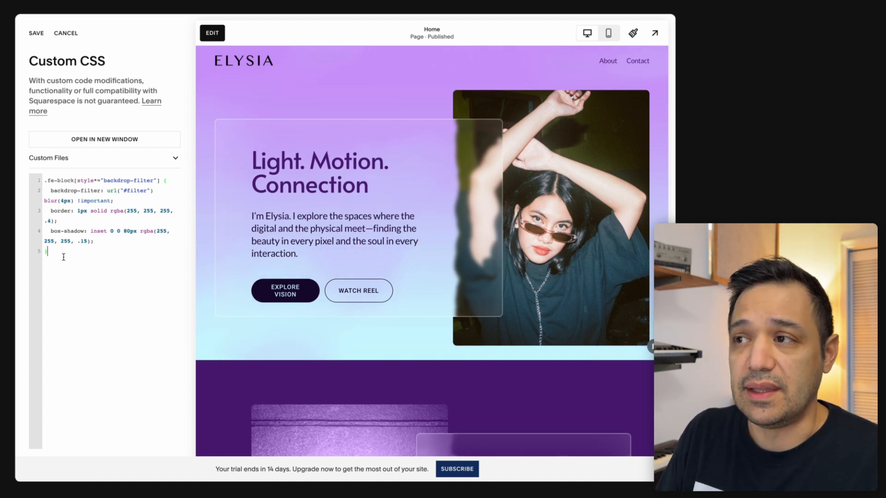
# Step: Examine the url("#filter") and blur(4px) parts of the rule and the glass effect across the page preview
pyautogui.click(91, 190)
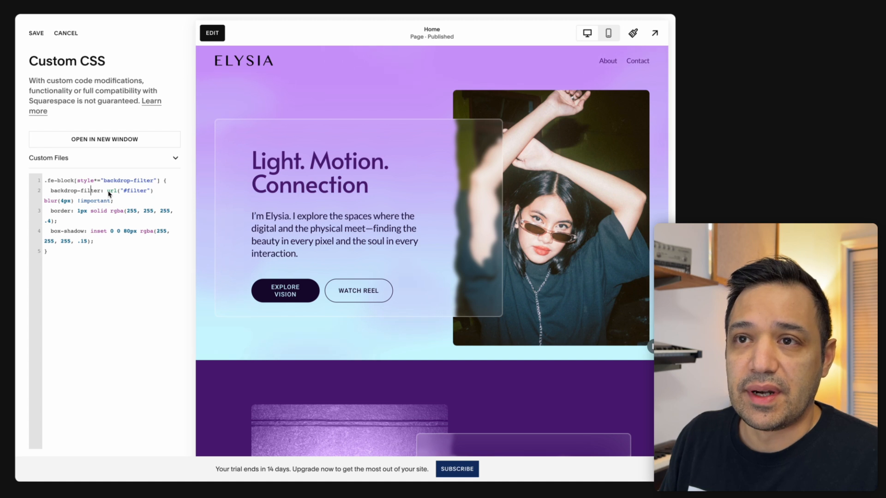
pyautogui.moveTo(108, 192); pyautogui.dragTo(154, 194)
pyautogui.click(132, 195)
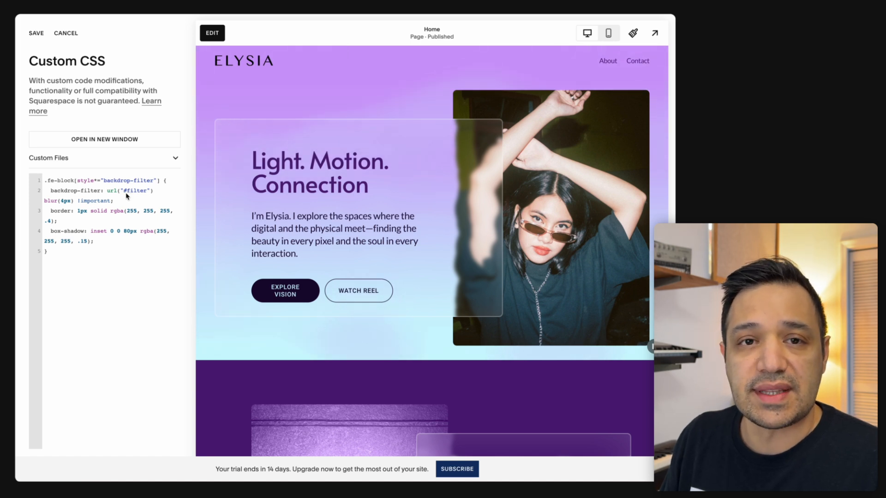
pyautogui.click(75, 201)
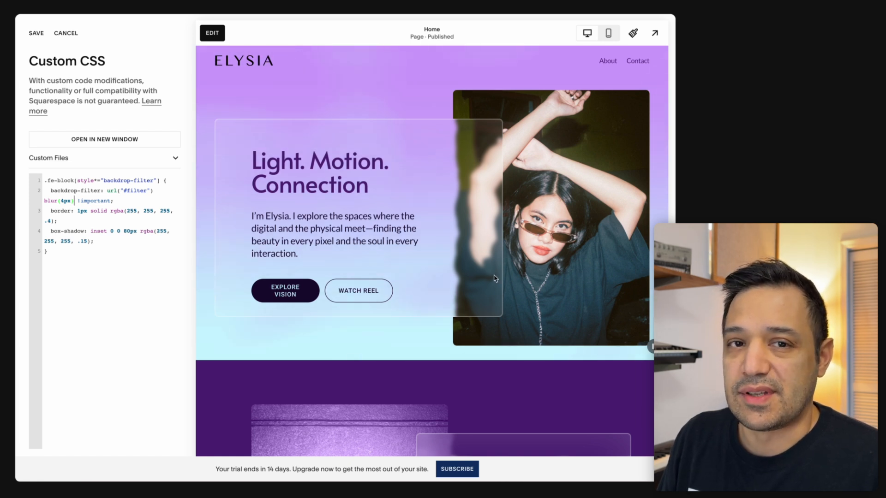
pyautogui.scroll(-5, 495, 278)
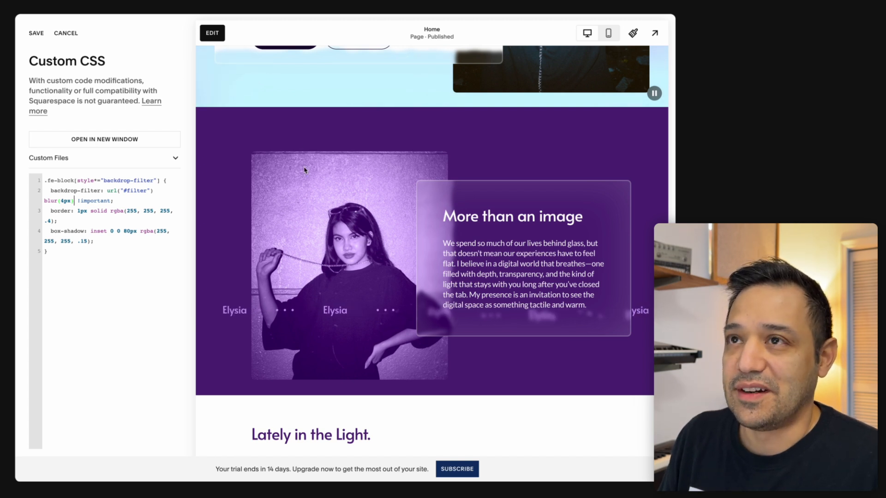
# Step: Save the Custom CSS and open the Home page for editing
pyautogui.click(40, 33)
pyautogui.click(215, 33)
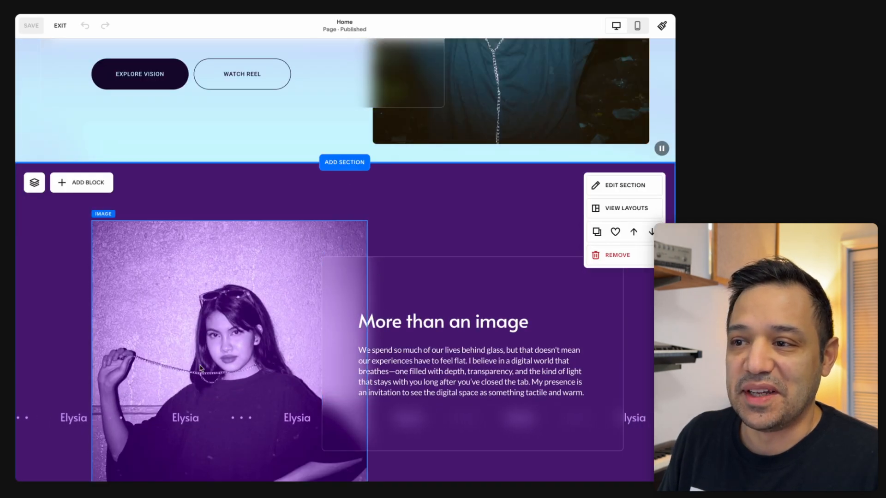
pyautogui.scroll(-1, 201, 367)
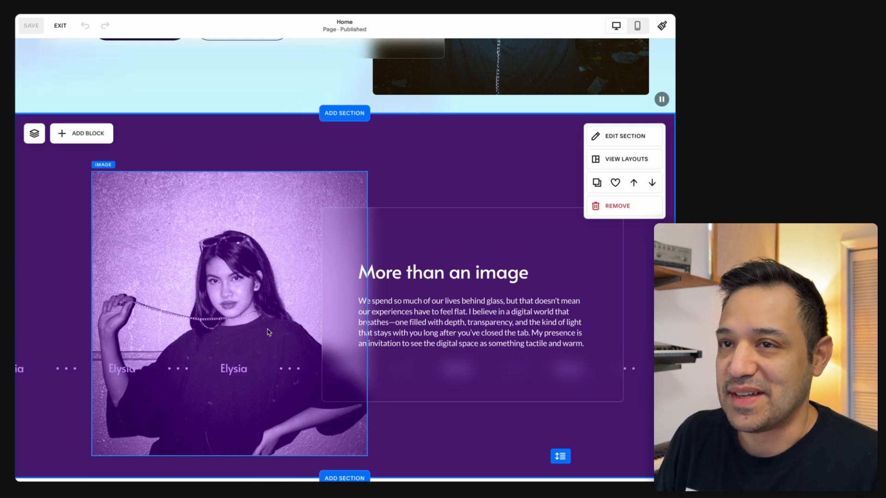
# Step: Leave the page editor and examine the glass effect on the sections in the full-page preview
pyautogui.click(60, 26)
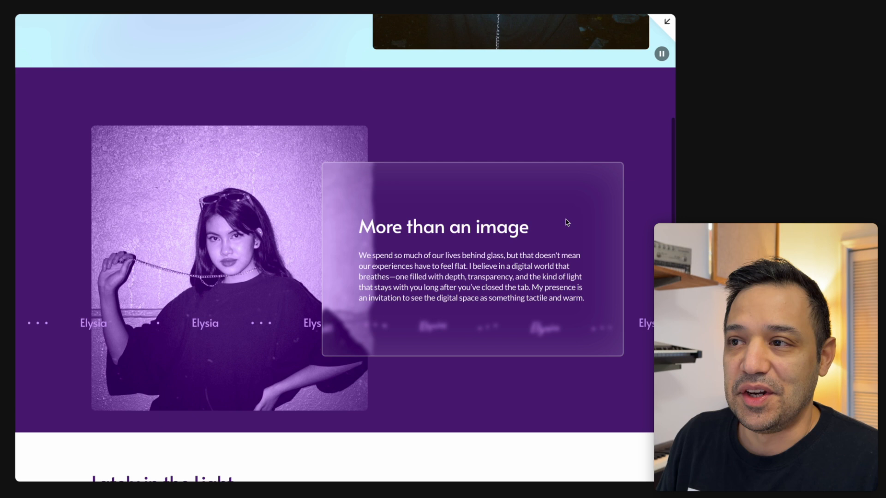
pyautogui.scroll(-4, 567, 223)
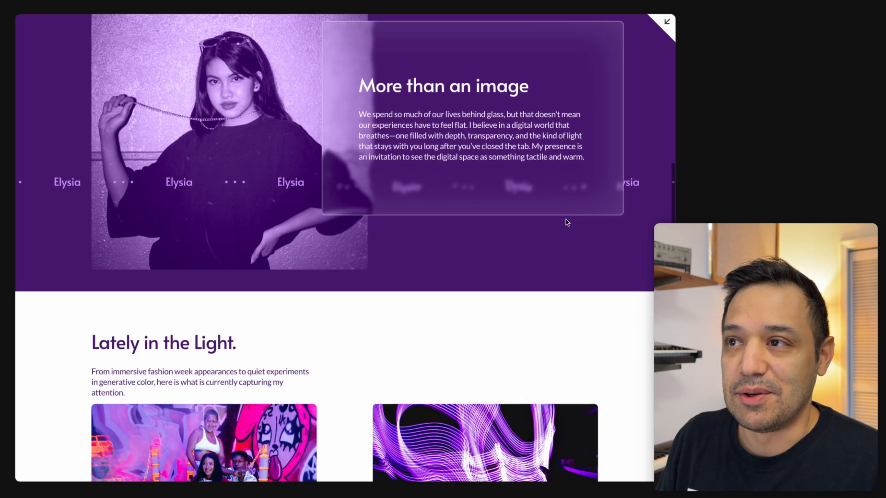
pyautogui.scroll(10, 567, 223)
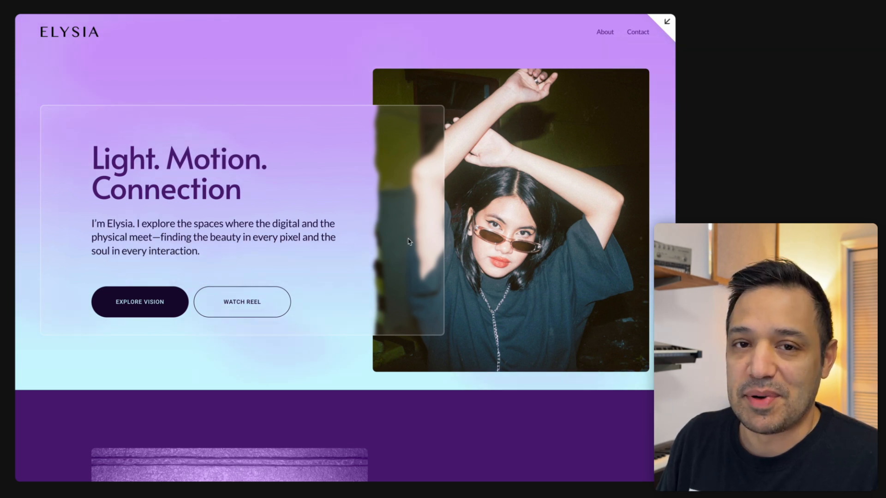
# Step: Open the code block in the site footer and examine the SVG filter's baseFrequency and scale values
pyautogui.scroll(-2, 335, 322)
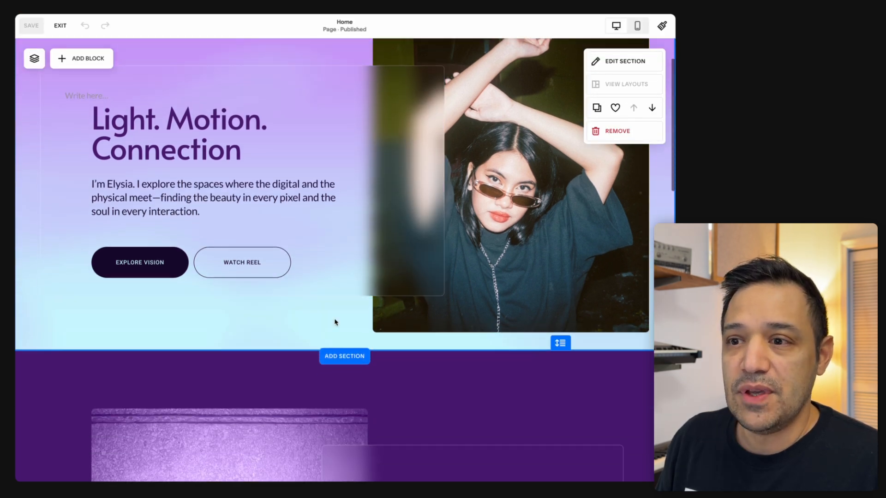
pyautogui.scroll(-15, 336, 322)
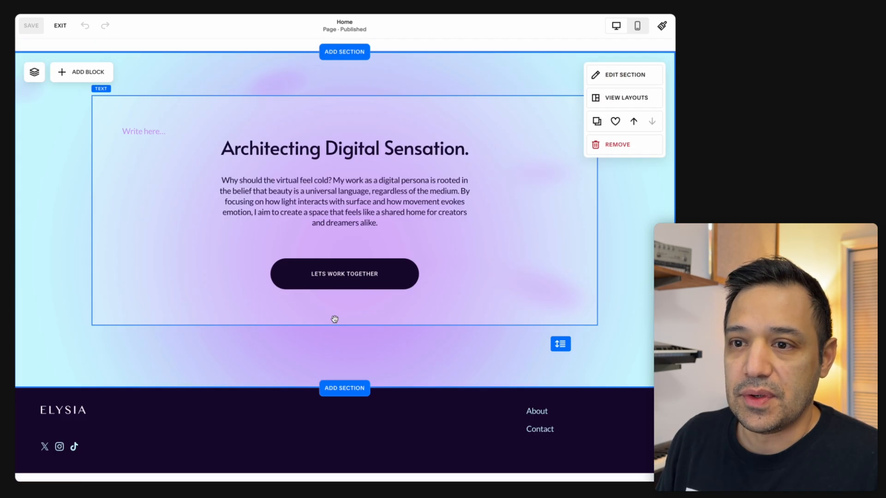
pyautogui.moveTo(135, 435)
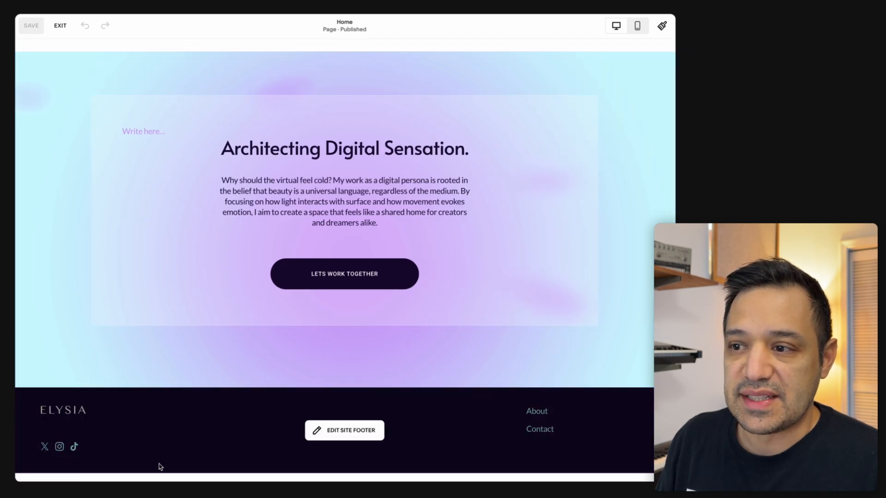
pyautogui.click(340, 433)
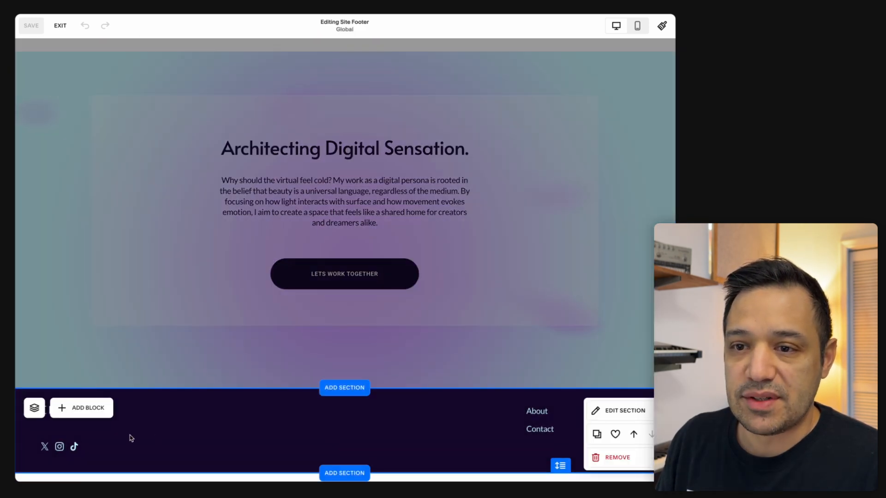
pyautogui.click(88, 464)
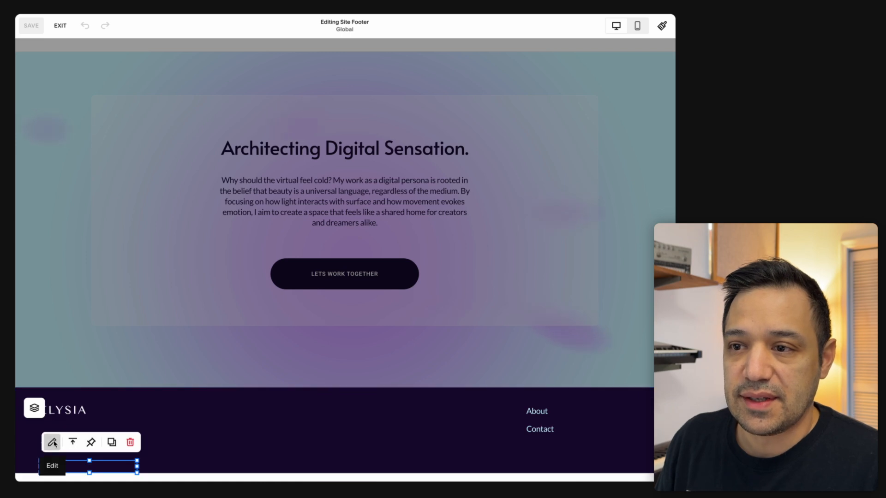
pyautogui.click(51, 442)
pyautogui.click(271, 350)
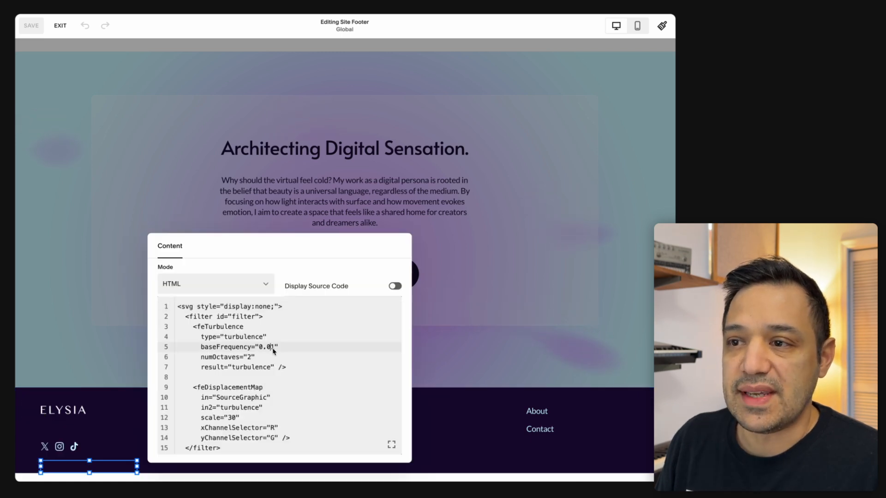
pyautogui.scroll(-1, 295, 383)
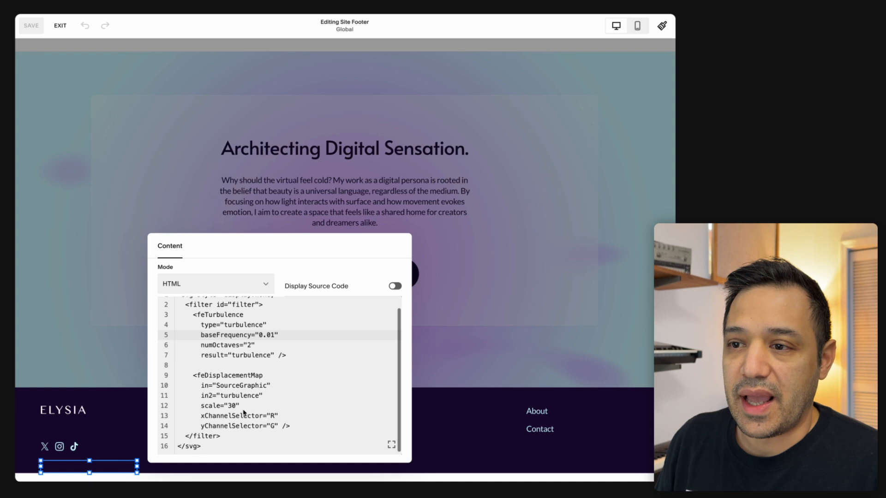
pyautogui.click(233, 407)
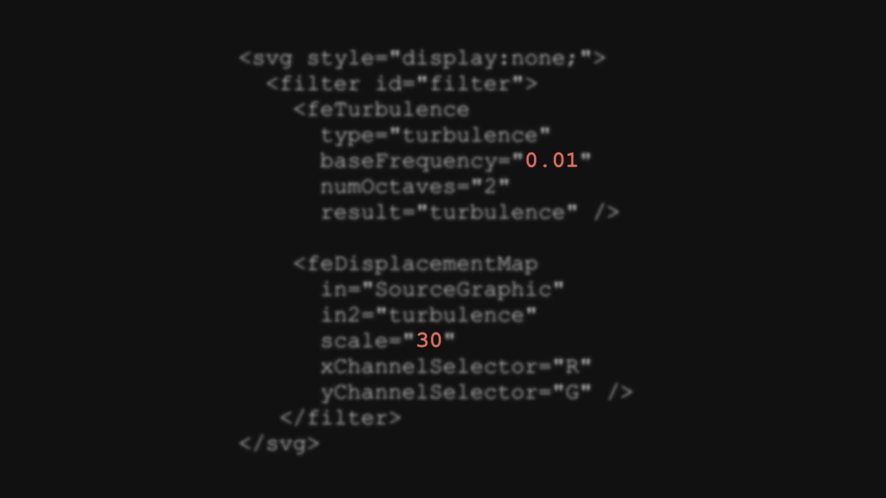